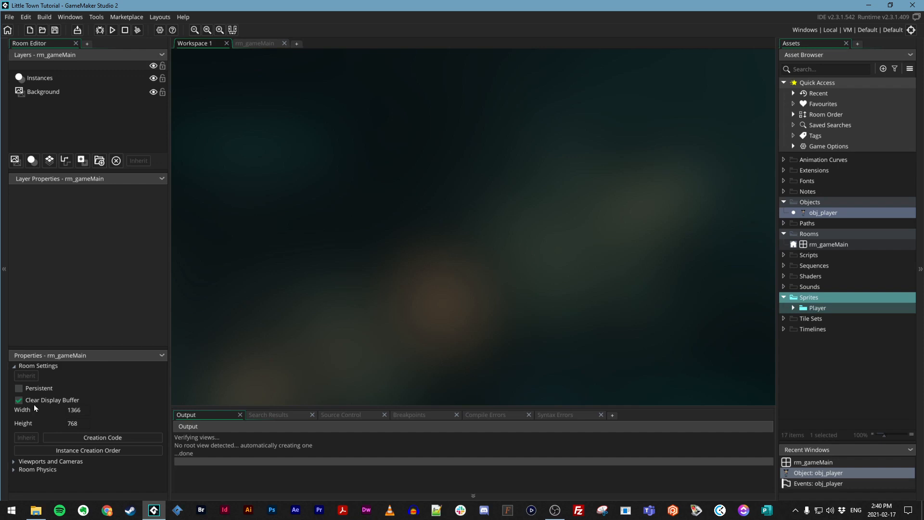
Import all nine background images from the Assets > Sprites > Backgrounds folder on the desktop into the project's assets
left_click(36, 511)
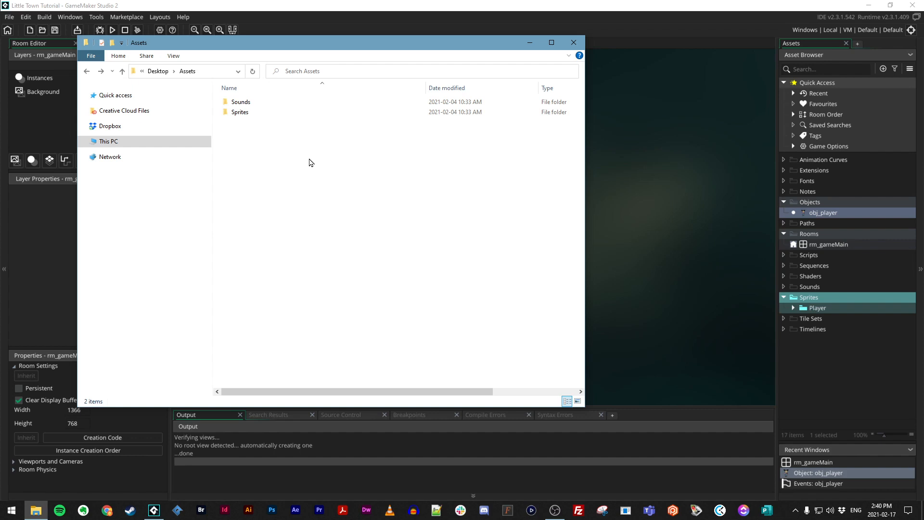
double_click(255, 114)
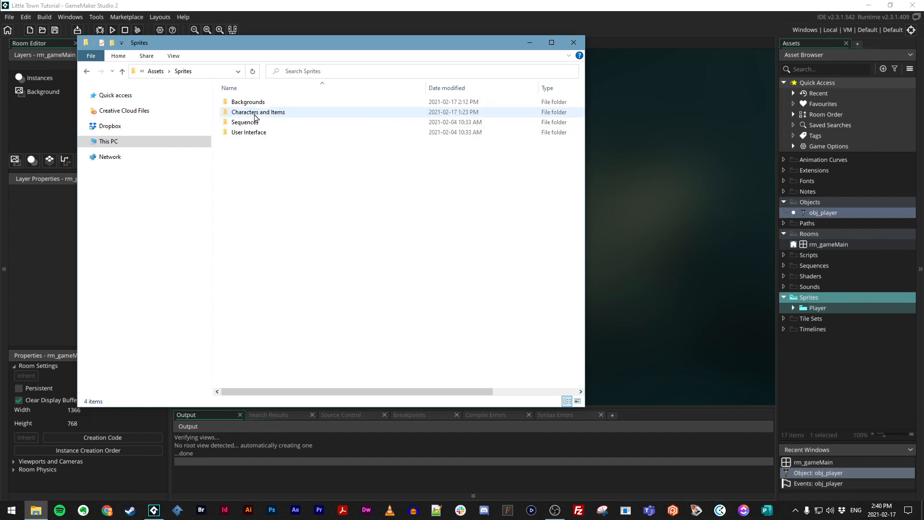
double_click(259, 102)
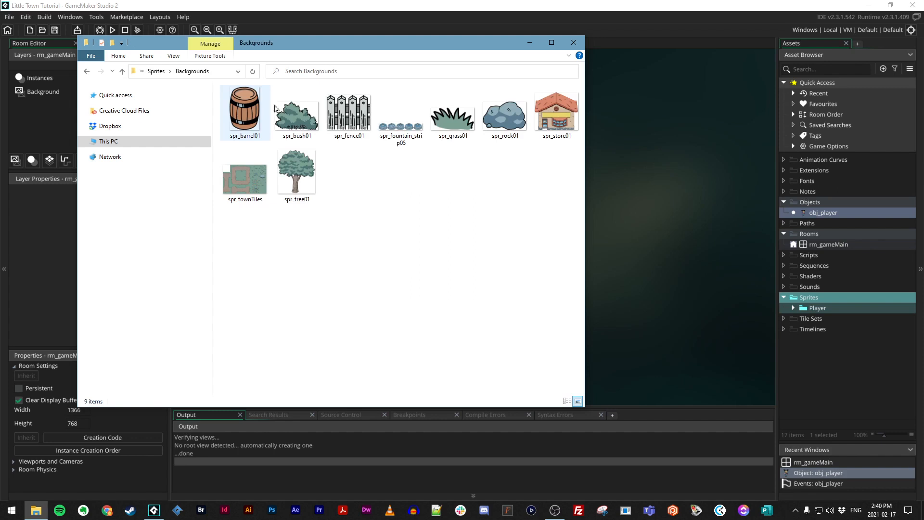
left_click_drag(558, 233, 236, 99)
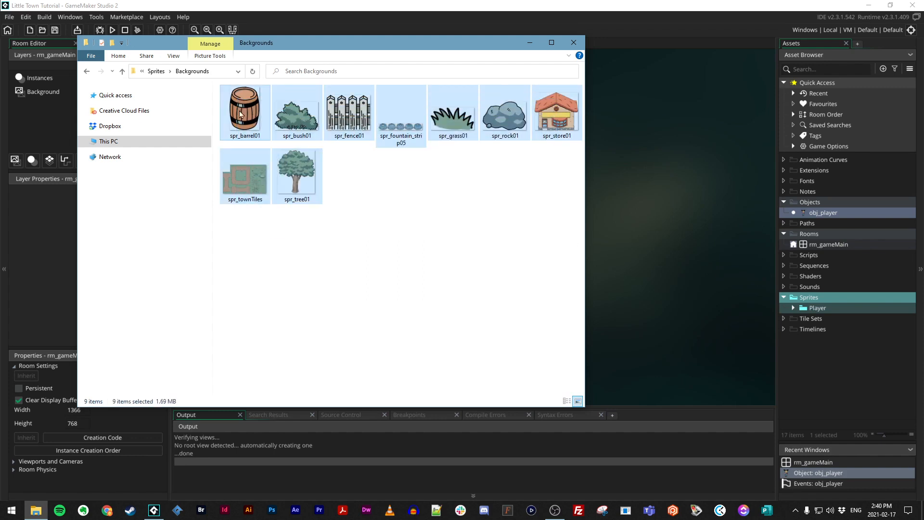
left_click_drag(245, 137, 823, 381)
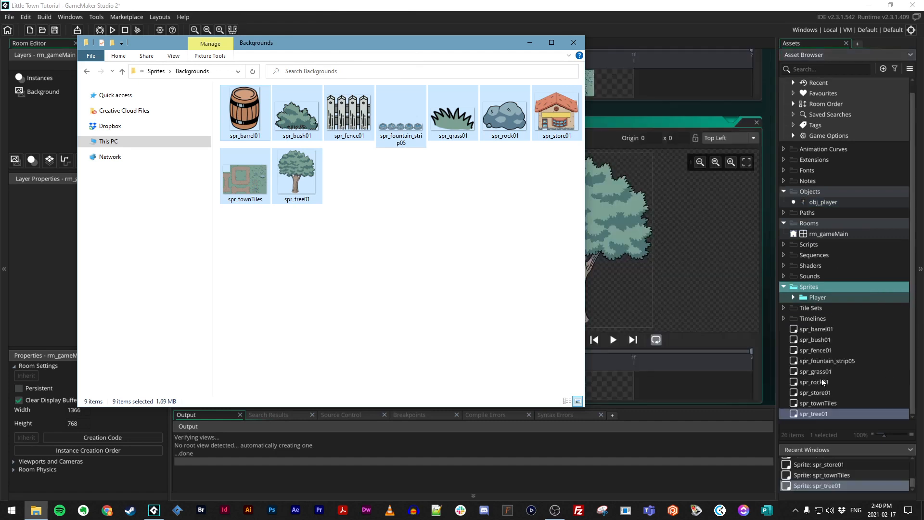
left_click(824, 350)
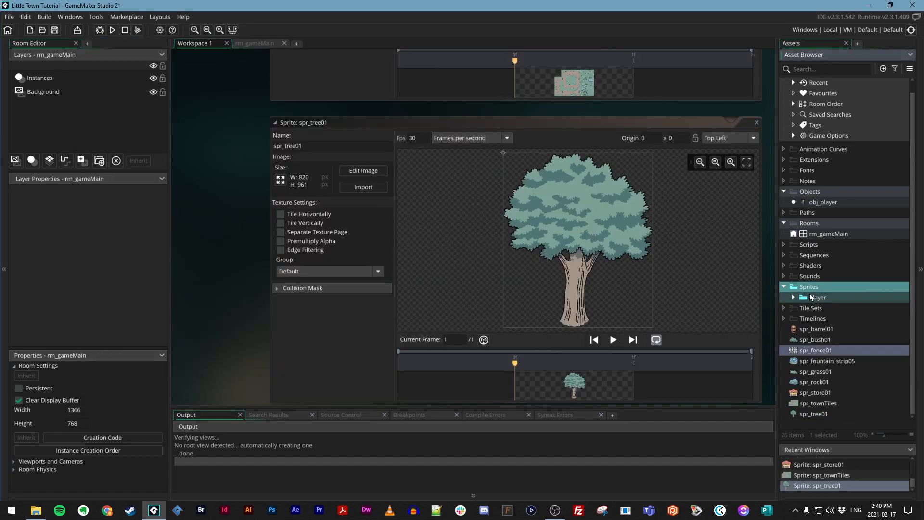
left_click(817, 297)
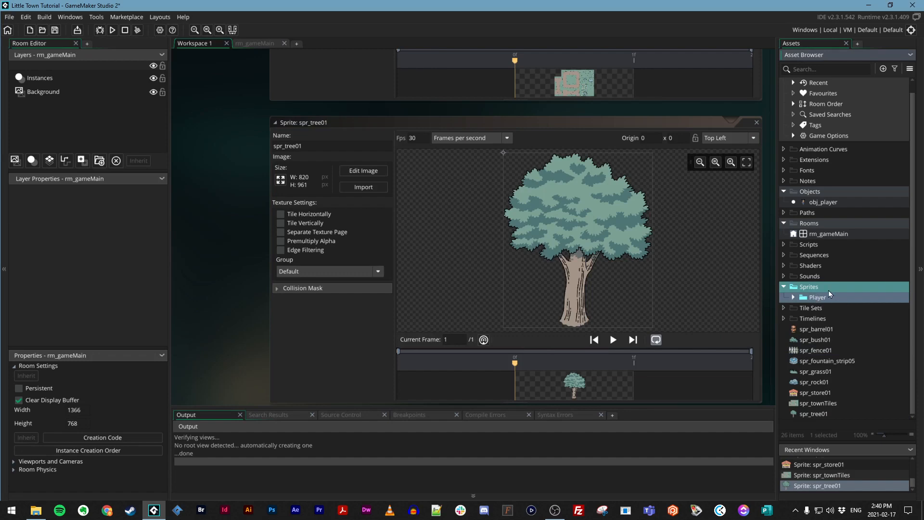
left_click(792, 297)
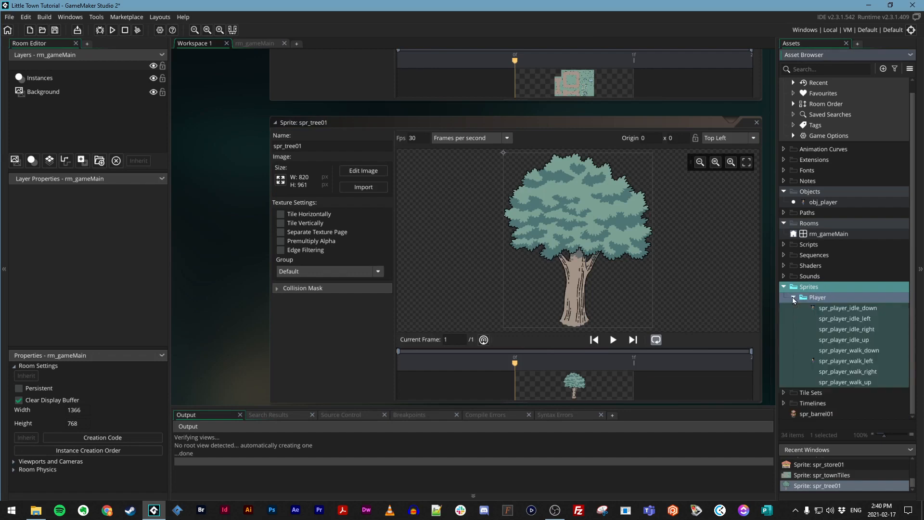
left_click(793, 297)
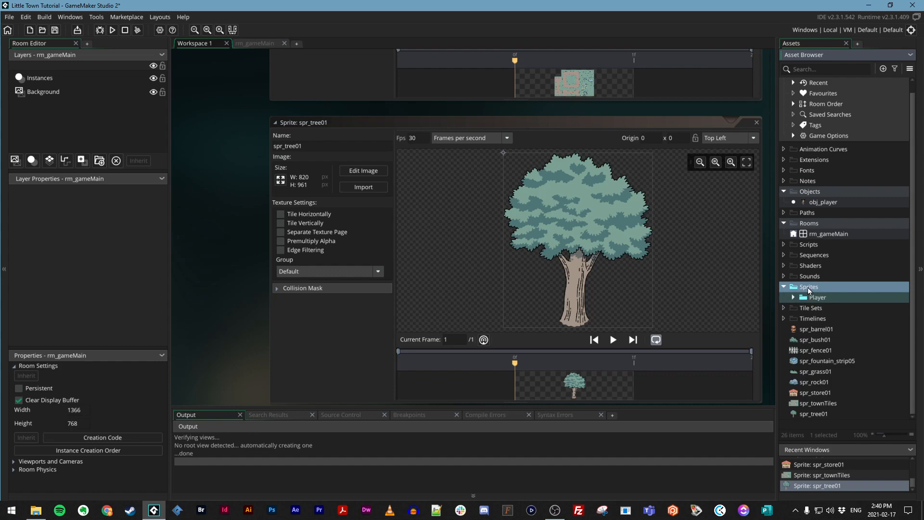
Create a group named "Town Background" inside the Sprites group
right_click(809, 289)
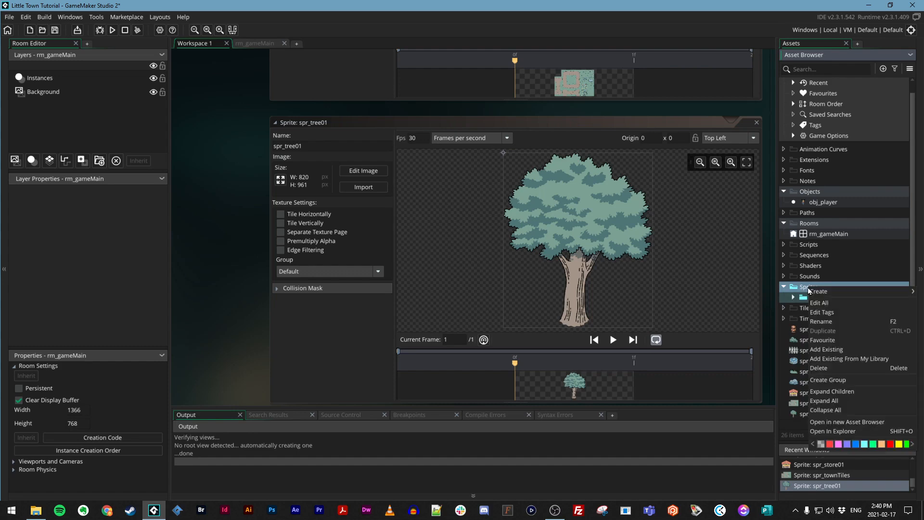
left_click(830, 380)
type("Town Backbrou")
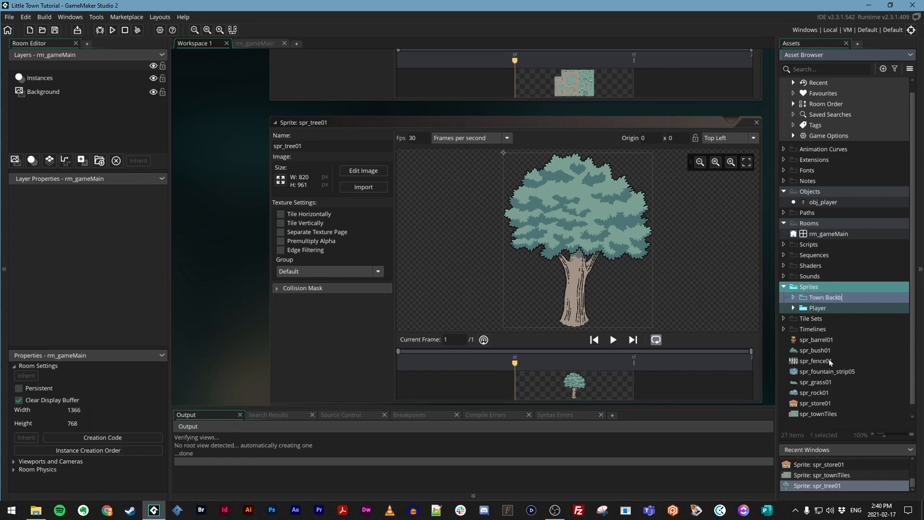
key("BackSpace")
key("BackSpace")
key("BackSpace")
key("BackSpace")
type("ground")
key("Return")
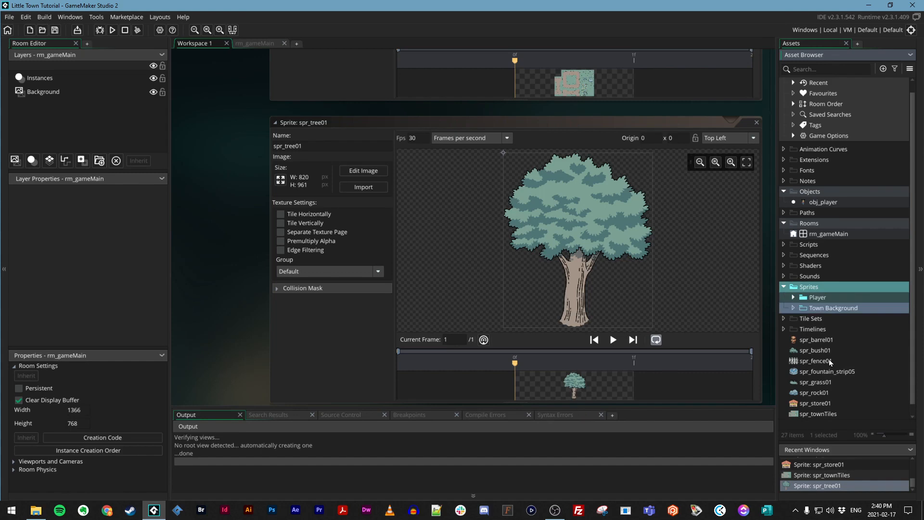
Move the imported sprites from spr_barrel01 through spr_townTiles into the Town Background group
left_click(827, 339)
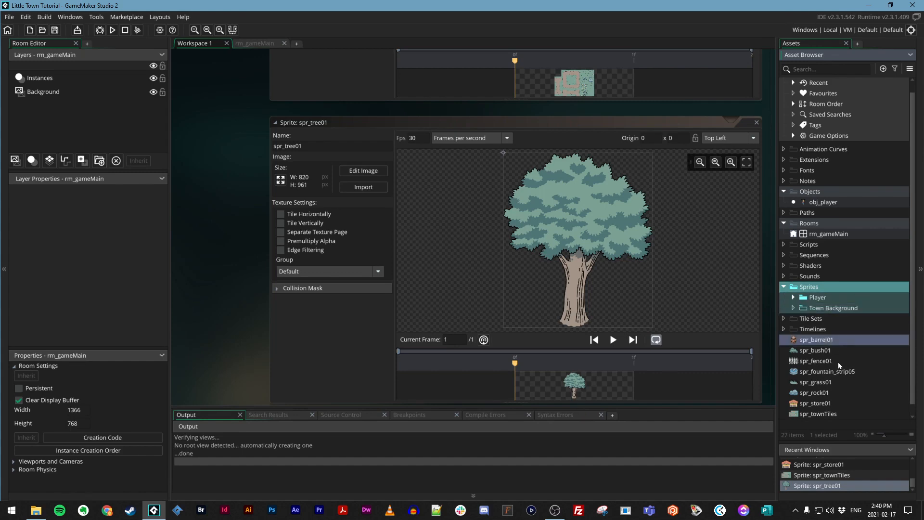
left_click(821, 416, "shift")
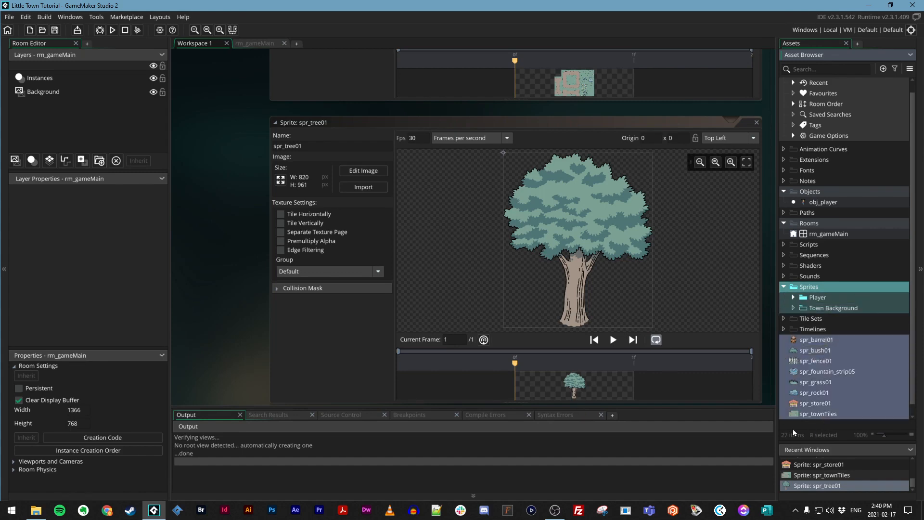
left_click_drag(808, 351, 824, 312)
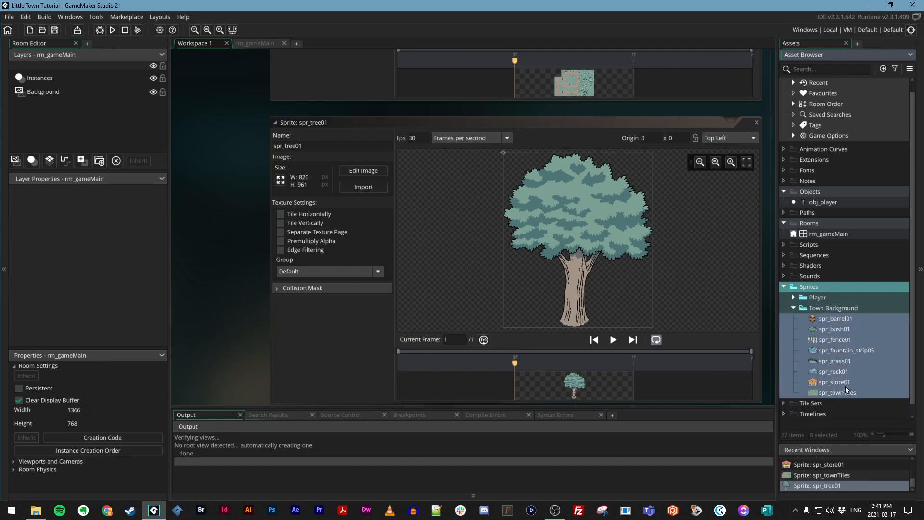
left_click(828, 415)
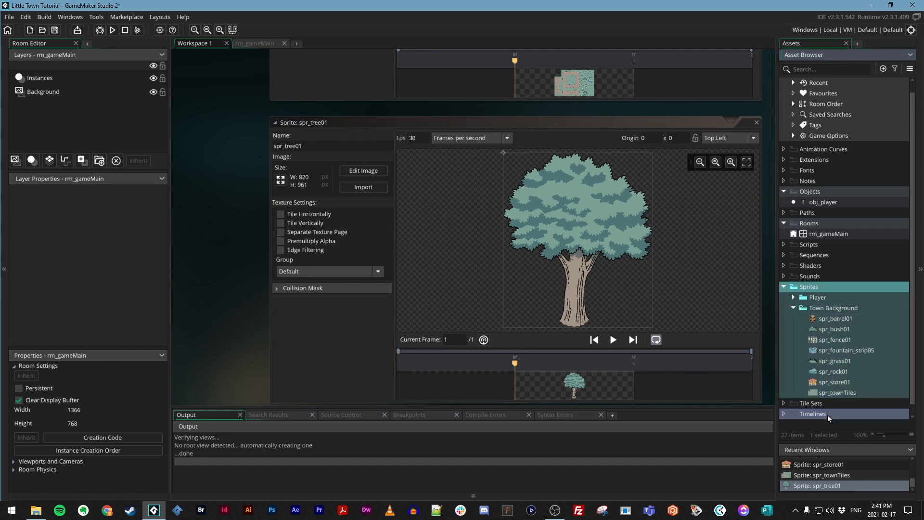
Open the barrel, bush, fountain and town tiles sprites to examine their images
double_click(836, 317)
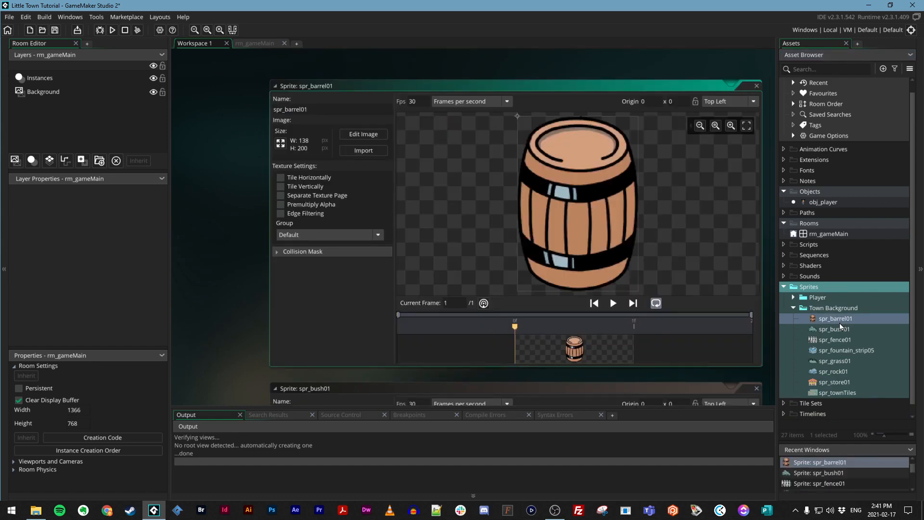
double_click(840, 327)
left_click(835, 372)
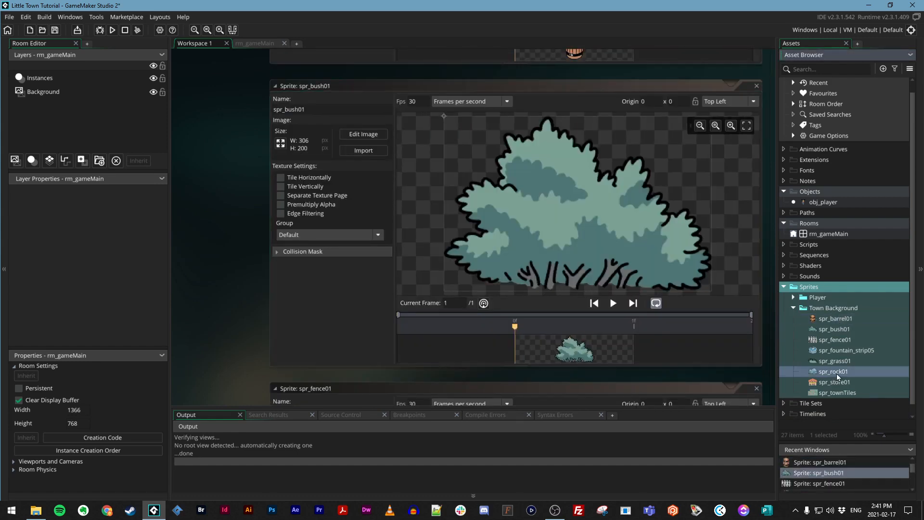
double_click(847, 350)
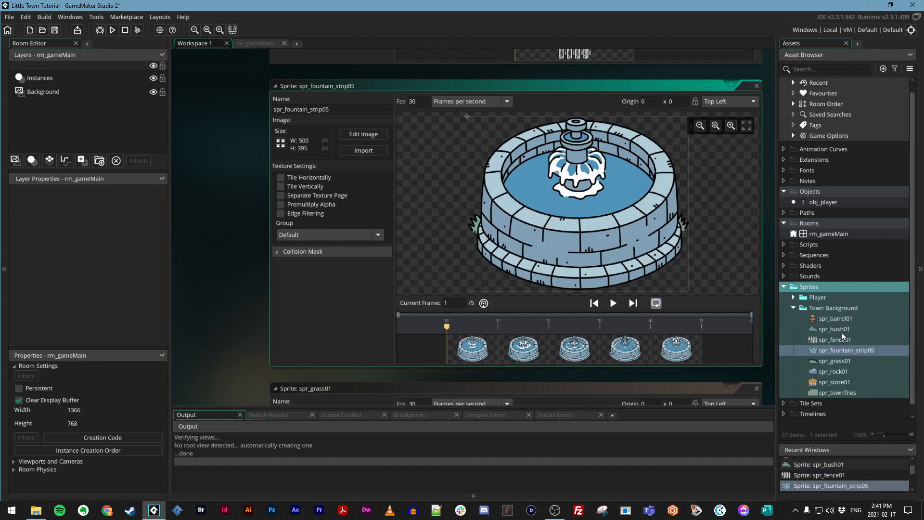
double_click(835, 393)
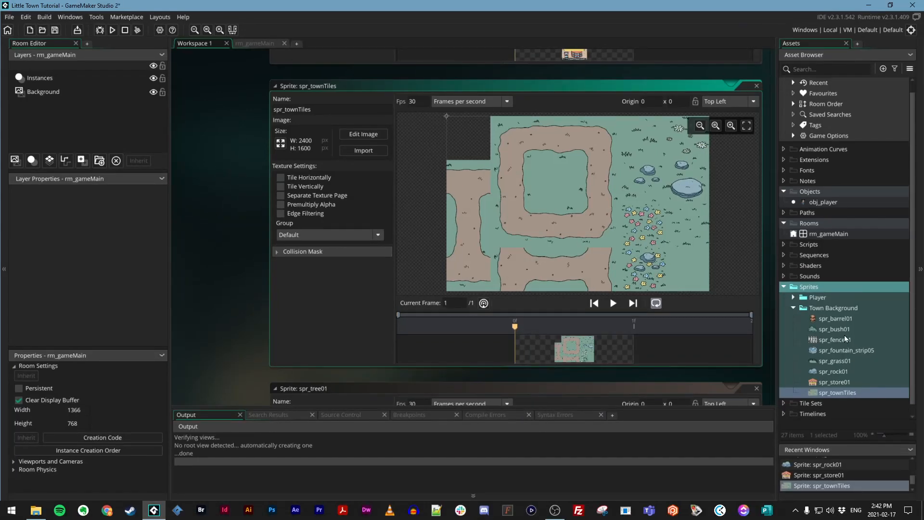
Create a tile set in the Tile Sets group and name it tiles_town
left_click(784, 286)
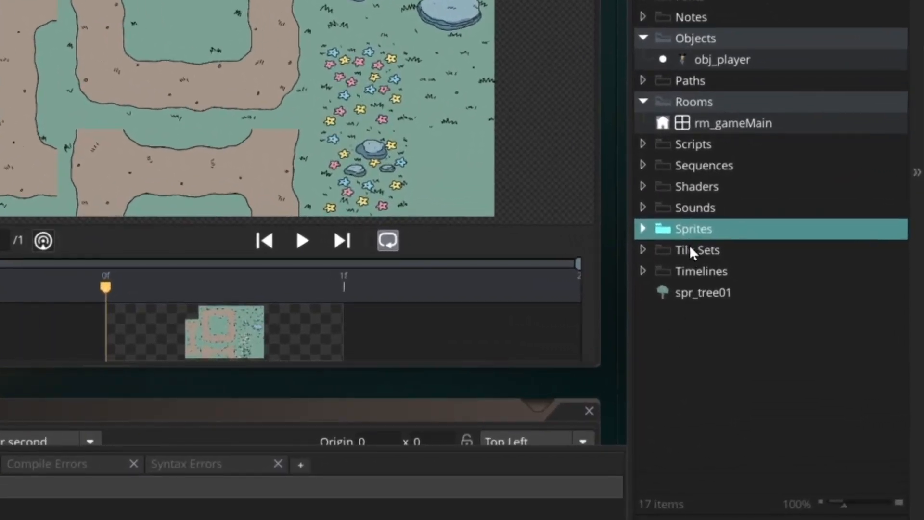
left_click(659, 252)
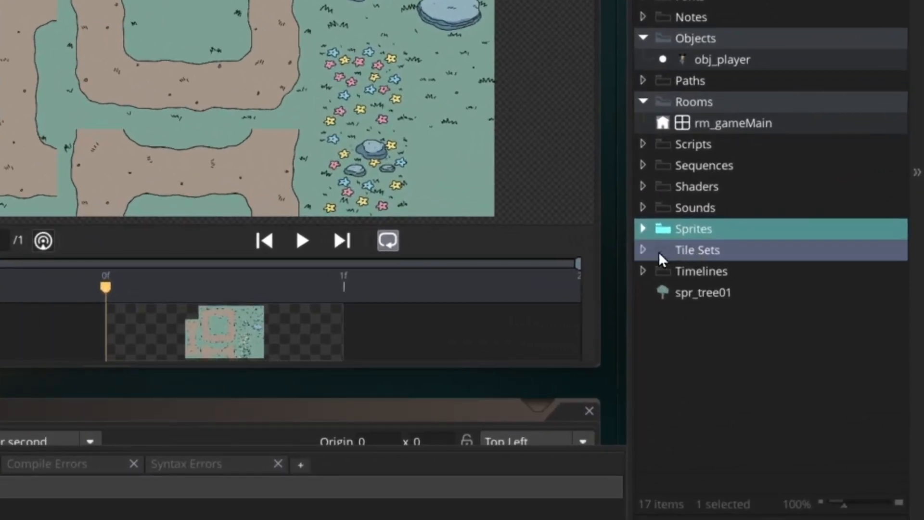
right_click(703, 251)
mouse_move(723, 256)
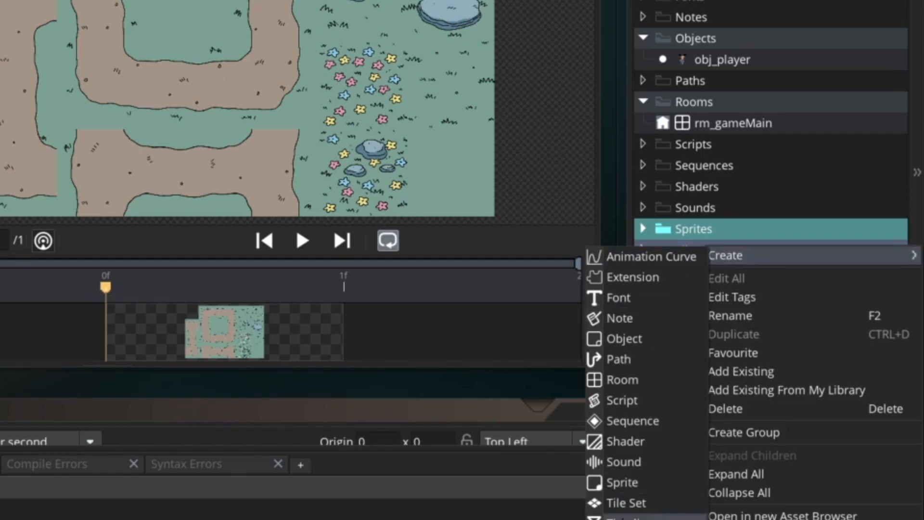
left_click(626, 503)
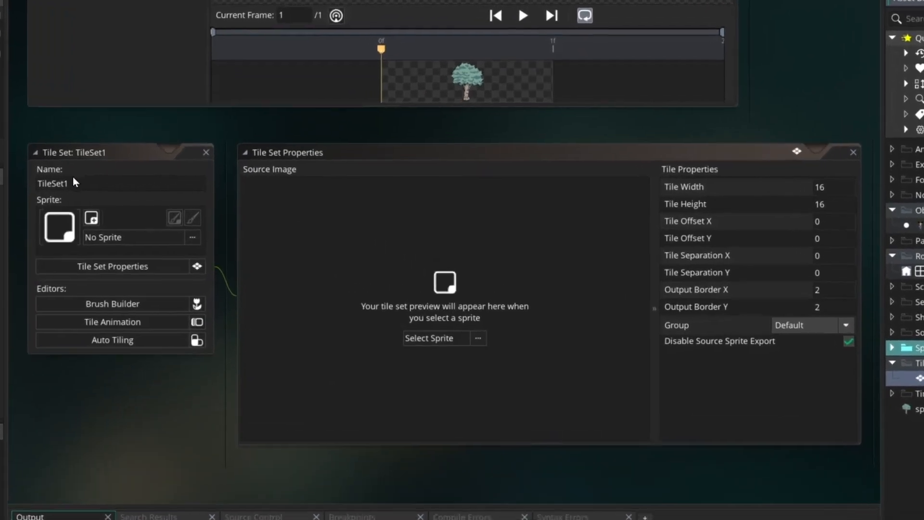
left_click(68, 178)
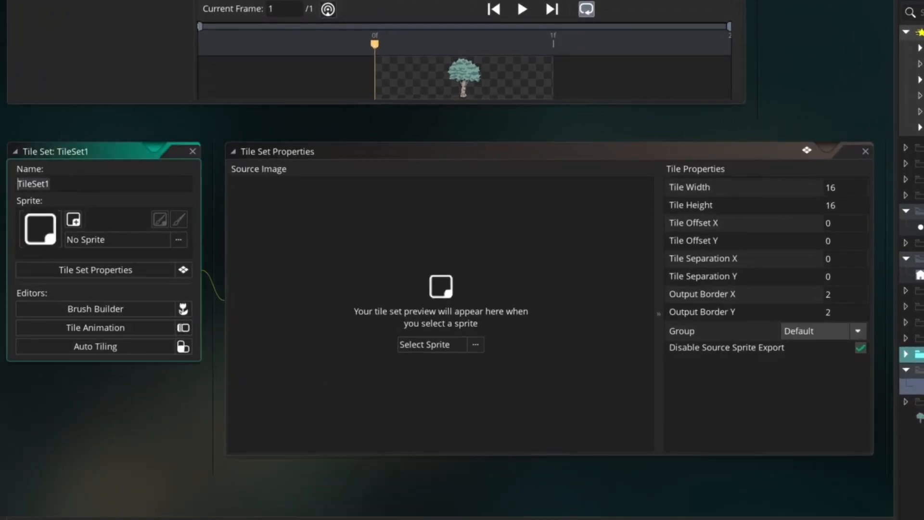
type("tiles_town")
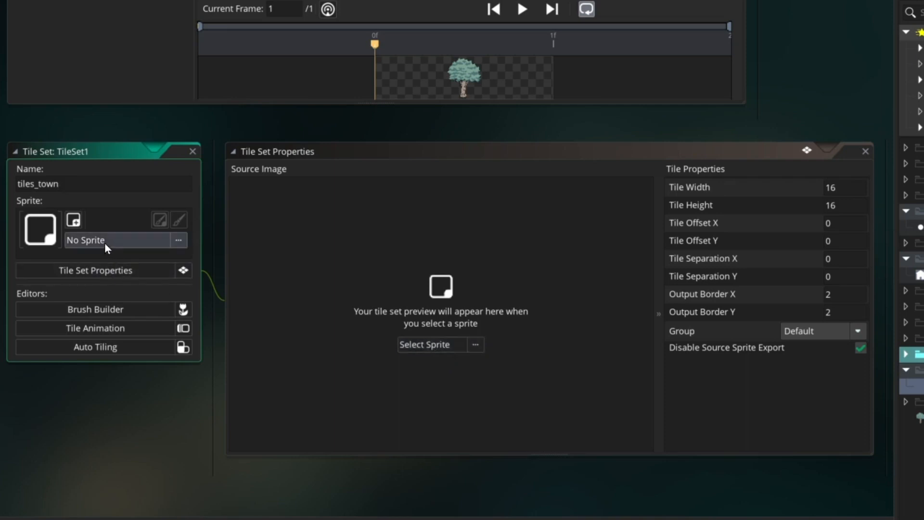
Assign spr_townTiles from the Town Background group as the source sprite of the tiles_town tile set
left_click(422, 345)
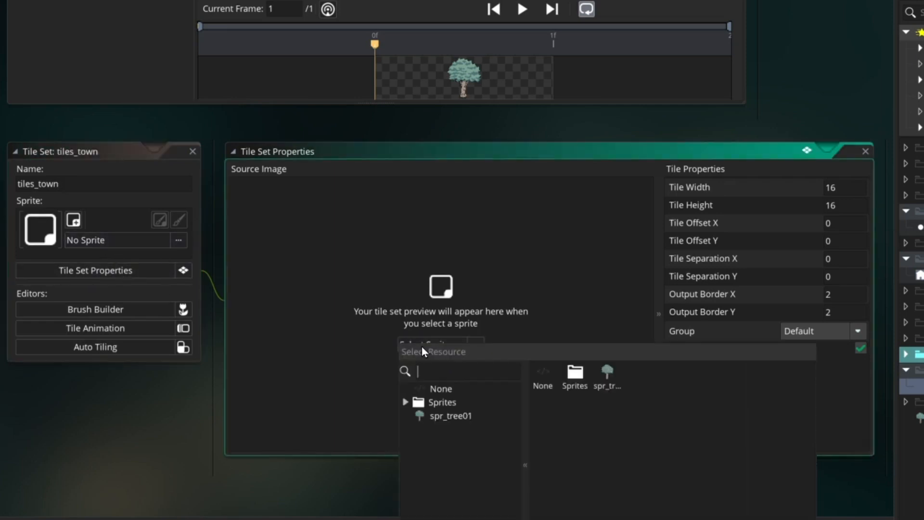
double_click(573, 378)
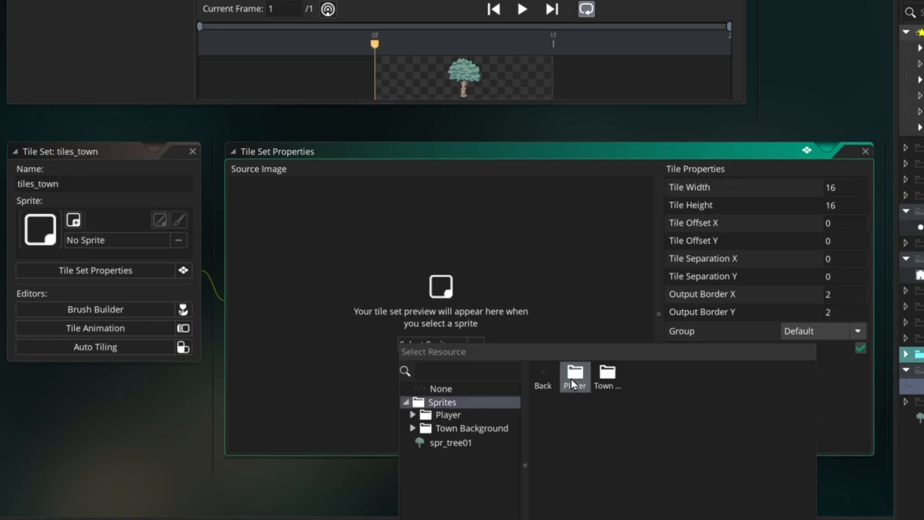
double_click(606, 377)
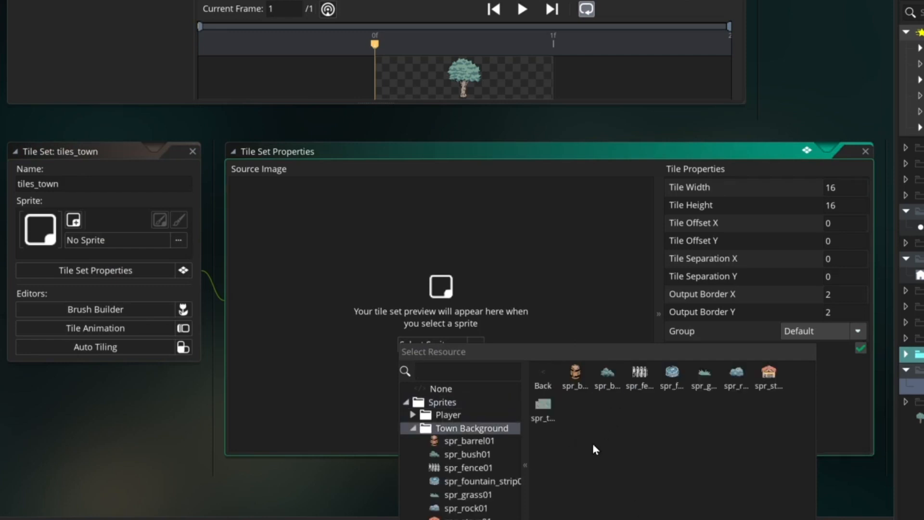
double_click(543, 406)
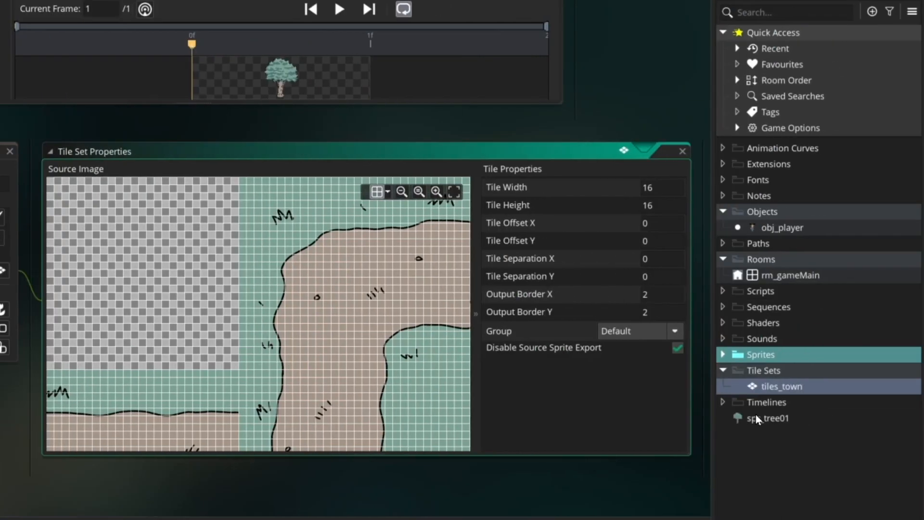
Move the leftover spr_tree01 into the Town Background group, collapse that group and return to the tile set properties
left_click(758, 418)
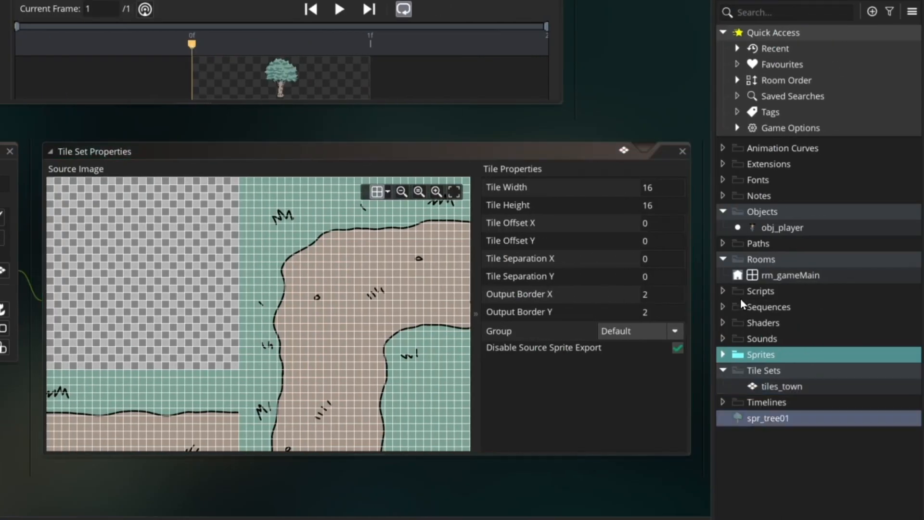
left_click(723, 356)
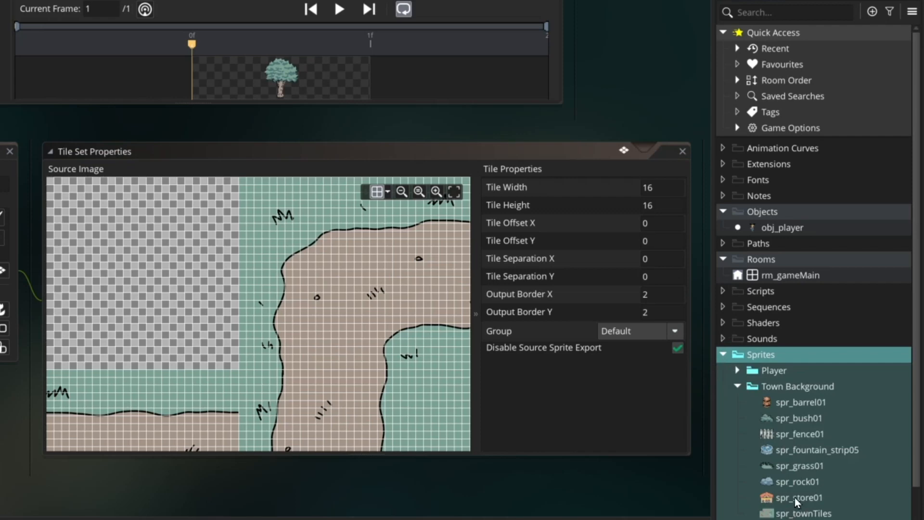
scroll(793, 503, "down", 1)
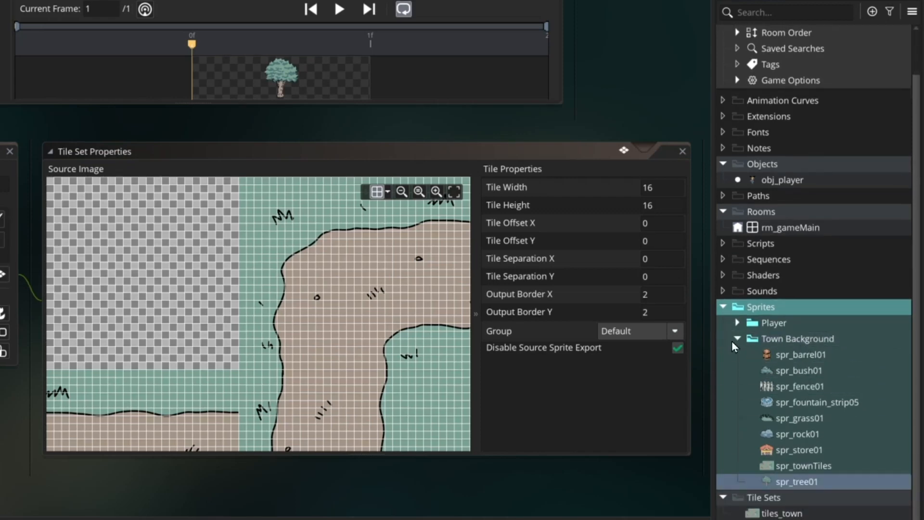
left_click(737, 338)
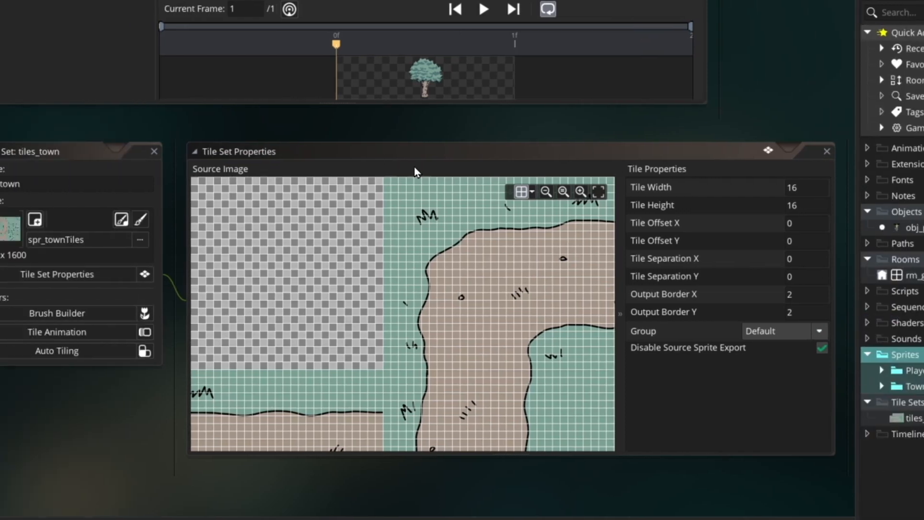
left_click(270, 168)
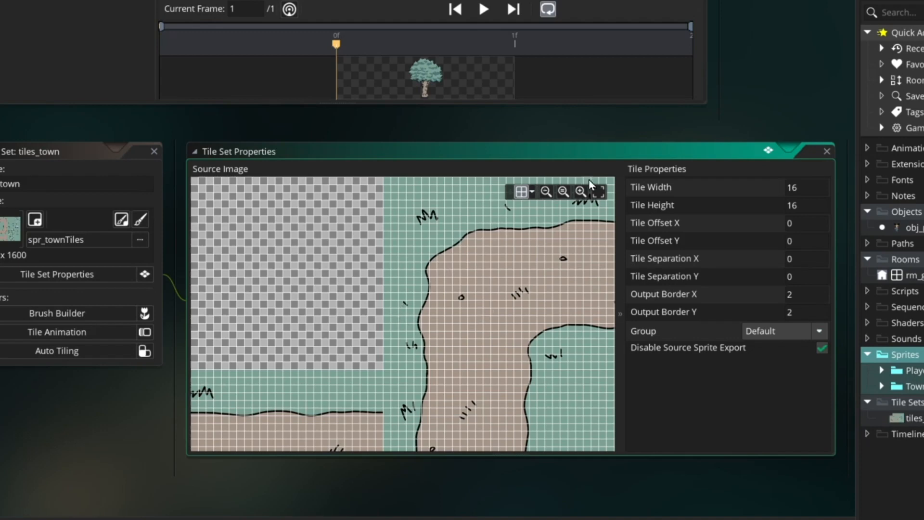
Examine the tile set's source image with its grid hidden and shown, zoomed out to take in the paths, rocks and flowers
left_click(518, 193)
left_click(519, 192)
left_click(519, 193)
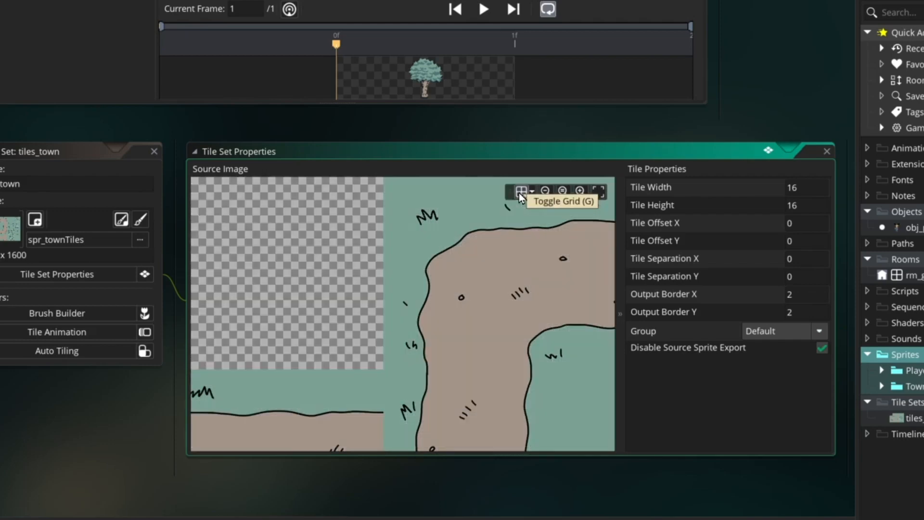
left_click(518, 193)
left_click(518, 192)
left_click(547, 189)
left_click(547, 189)
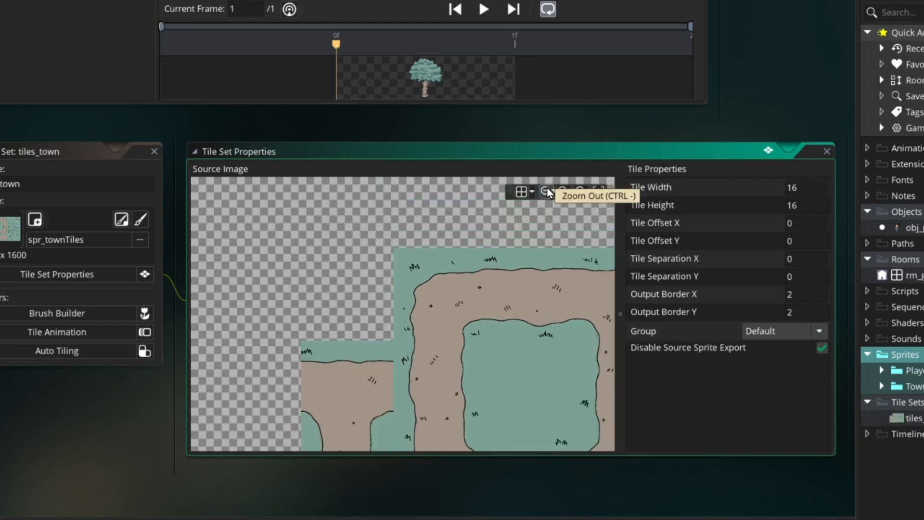
left_click(547, 189)
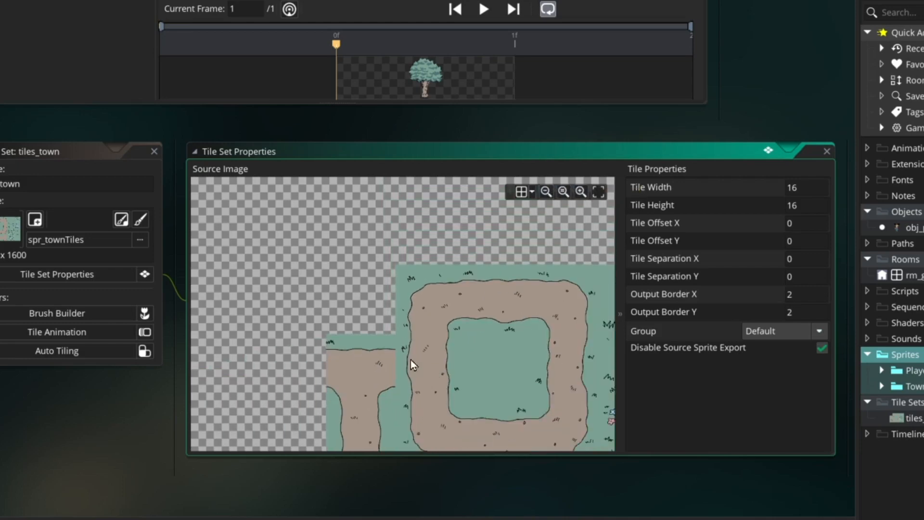
middle_click_drag(500, 351, 319, 252)
middle_click_drag(376, 405, 447, 324)
left_click(520, 192)
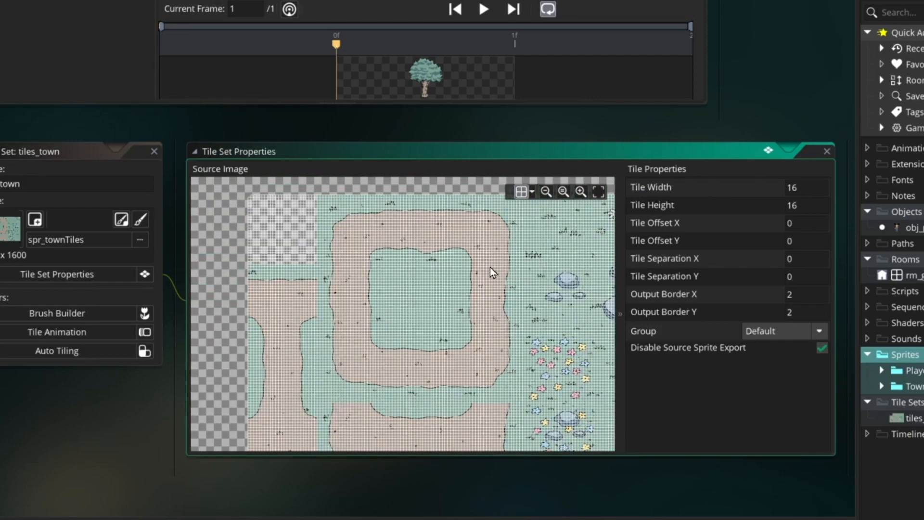
middle_click_drag(491, 257, 412, 260)
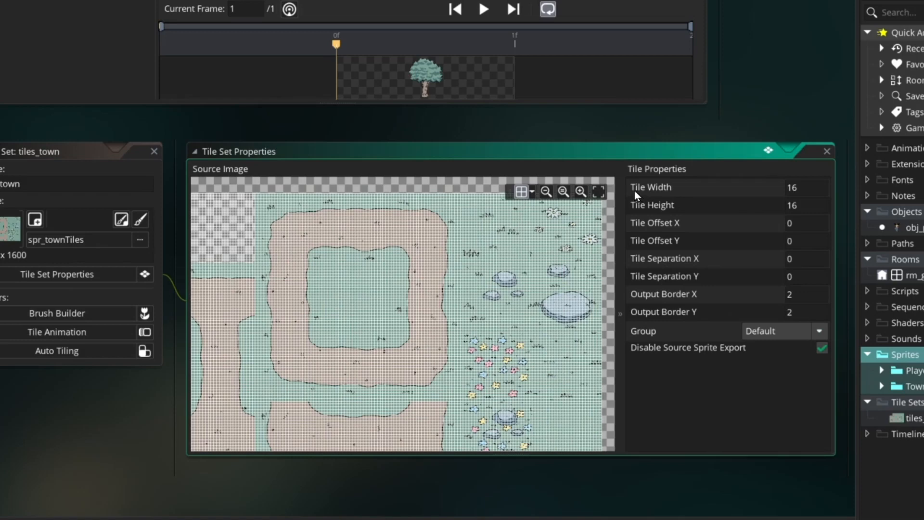
Set the tile width and tile height of the tiles_town tile set to 400
left_click(787, 187)
key("ctrl+a")
type("400")
key("Tab")
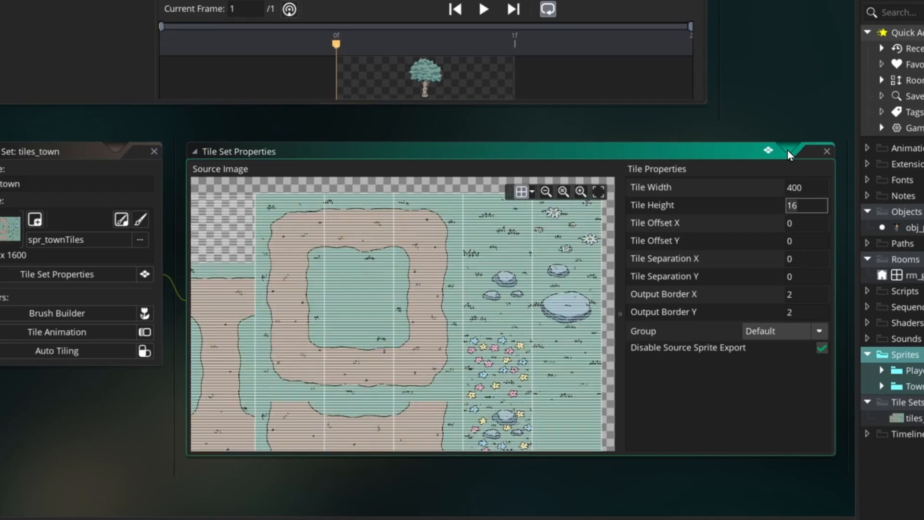
key("ctrl+a")
type("400")
key("Tab")
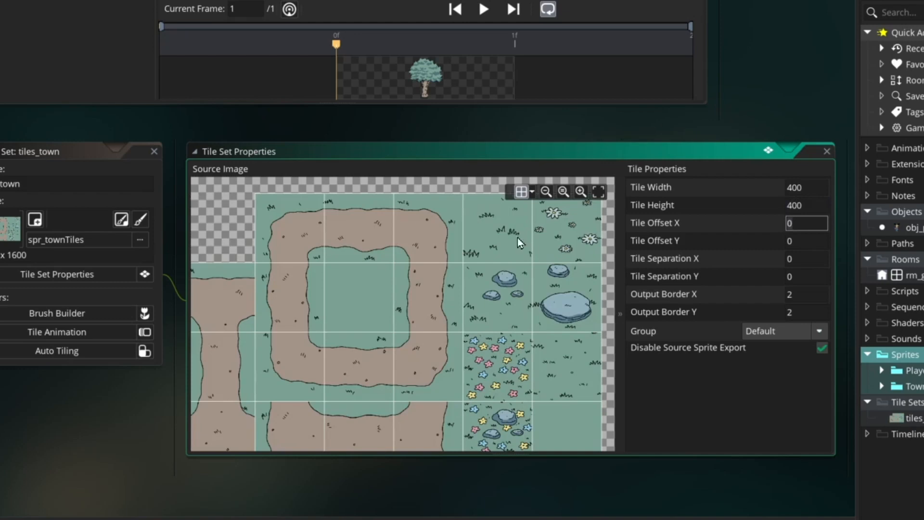
Check how the 400-pixel grid divides the path, grass, rock and flower tiles across the whole source image
left_click(520, 192)
left_click(520, 193)
left_click(521, 193)
left_click(520, 193)
middle_click_drag(368, 329, 445, 295)
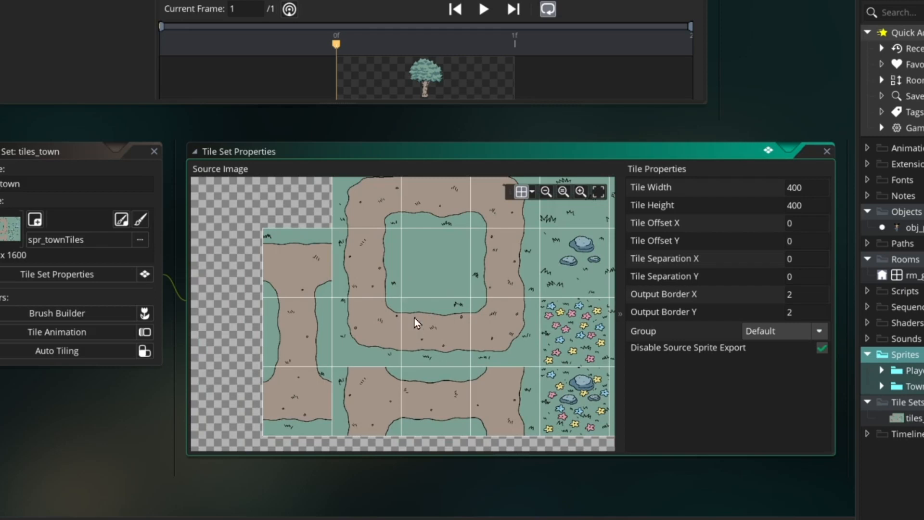
middle_click_drag(410, 285, 350, 292)
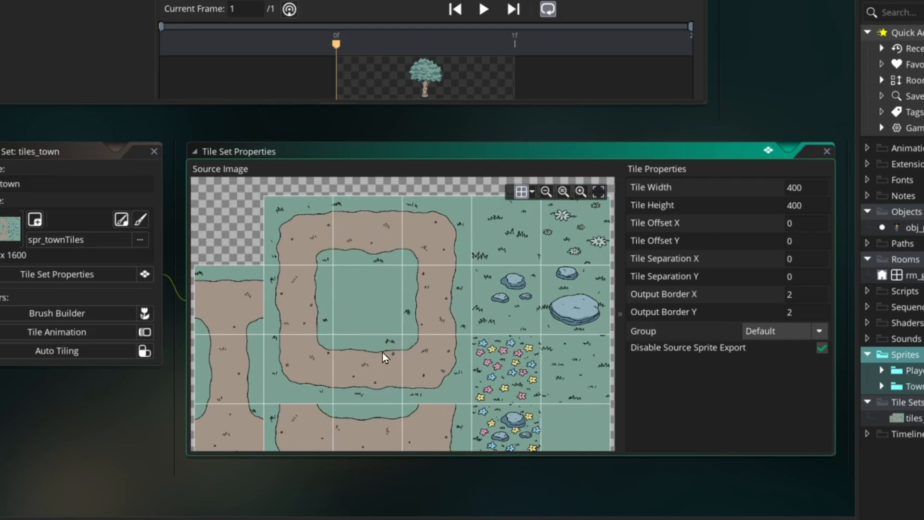
middle_click_drag(222, 312, 295, 258)
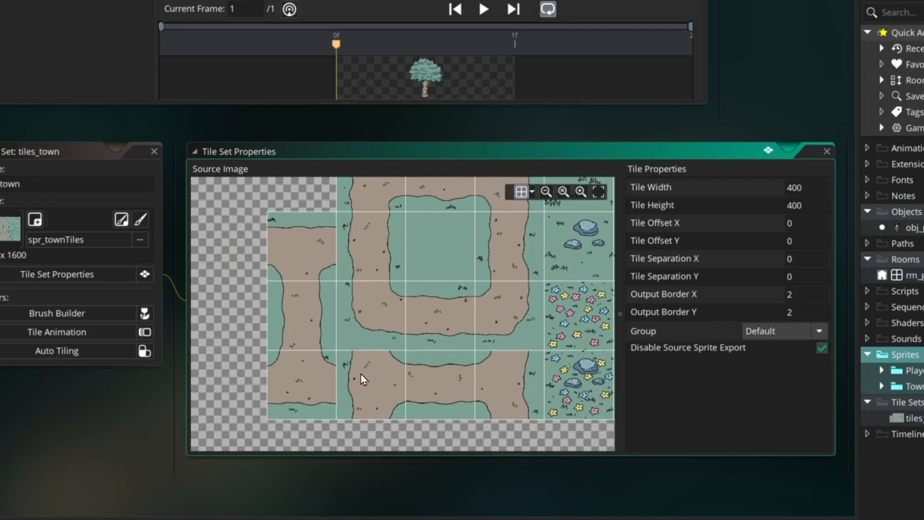
middle_click_drag(501, 287, 404, 346)
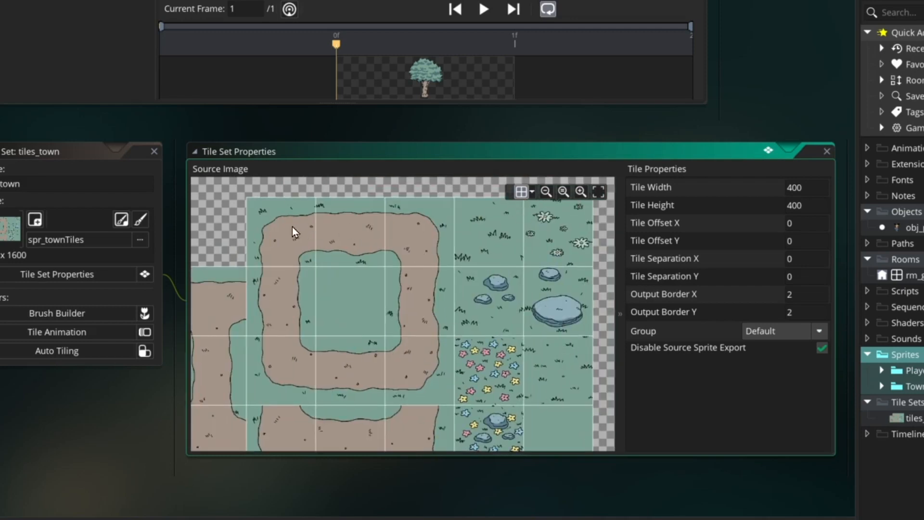
middle_click_drag(396, 310, 428, 257)
middle_click_drag(458, 297, 312, 347)
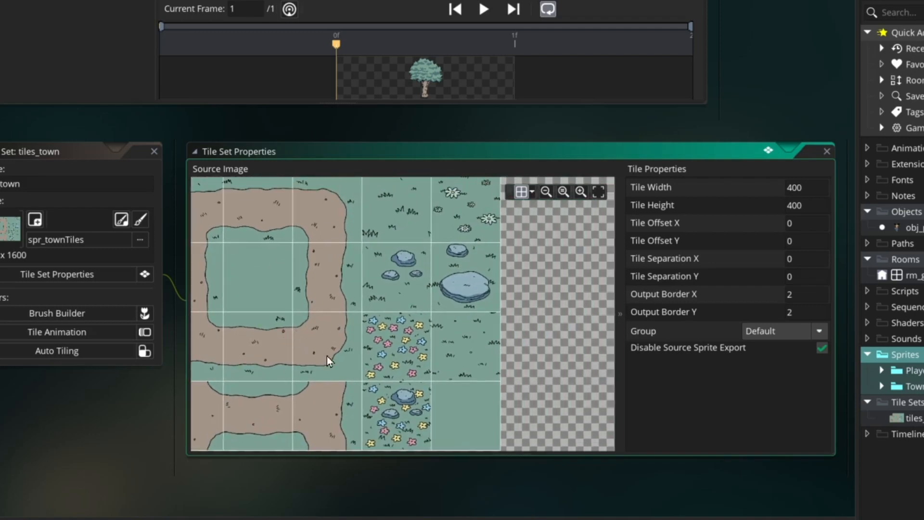